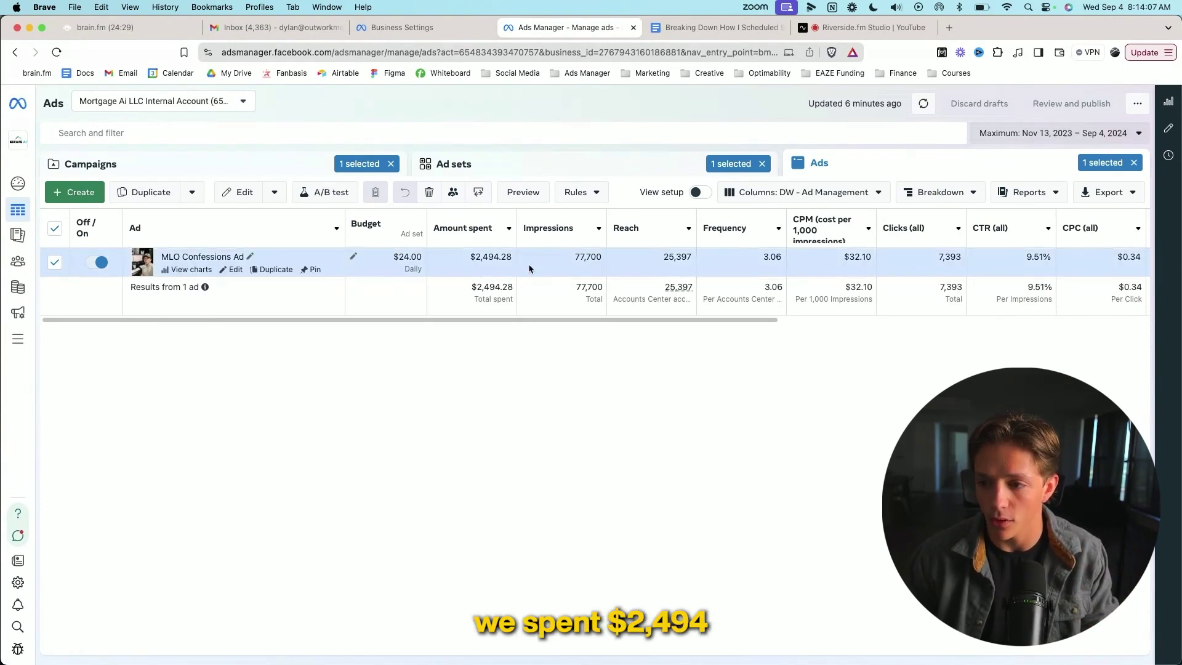
{"action": "scroll", "coordinate": [483, 261], "scroll_direction": "right", "scroll_amount": 8}
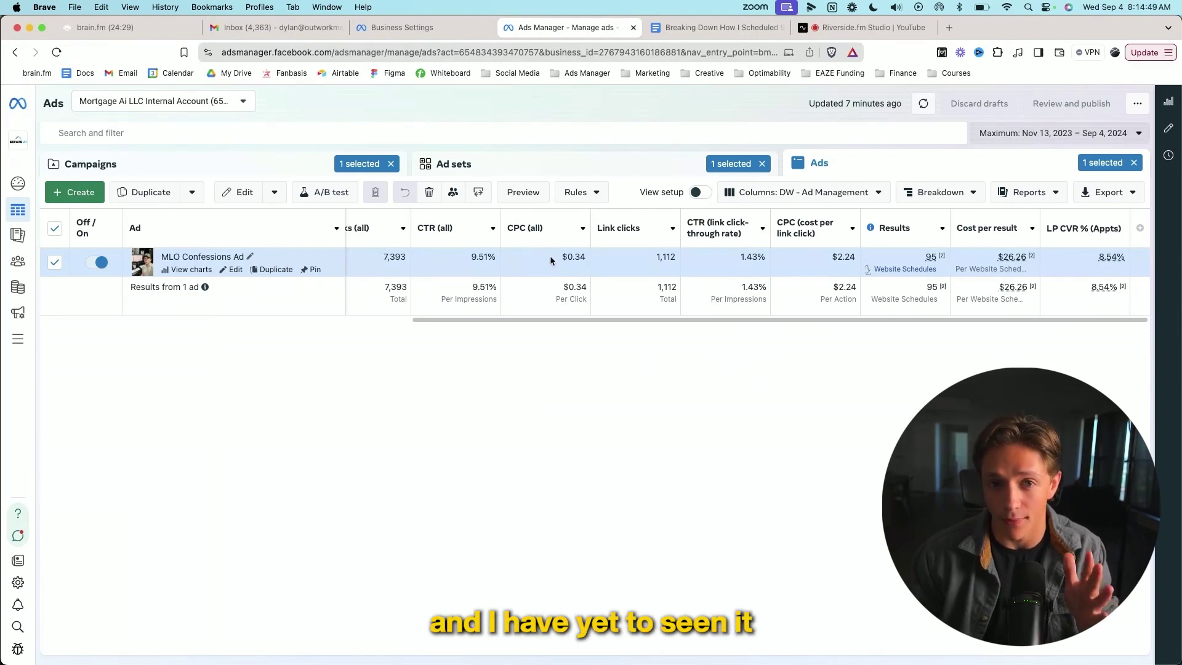
Switch to the 'Breaking Down How I Scheduled 96 Qualified Calls For $26' document.
{"action": "left_click", "coordinate": [722, 31]}
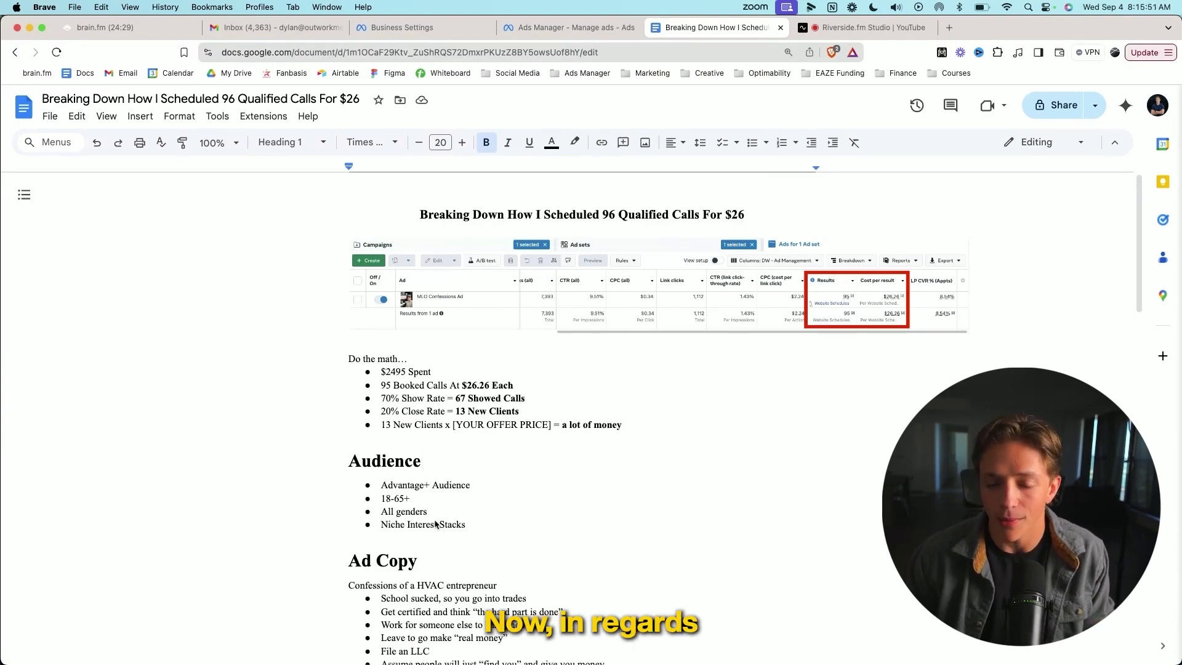
{"action": "scroll", "coordinate": [440, 525], "scroll_direction": "down", "scroll_amount": 2}
{"action": "scroll", "coordinate": [435, 526], "scroll_direction": "down", "scroll_amount": 1}
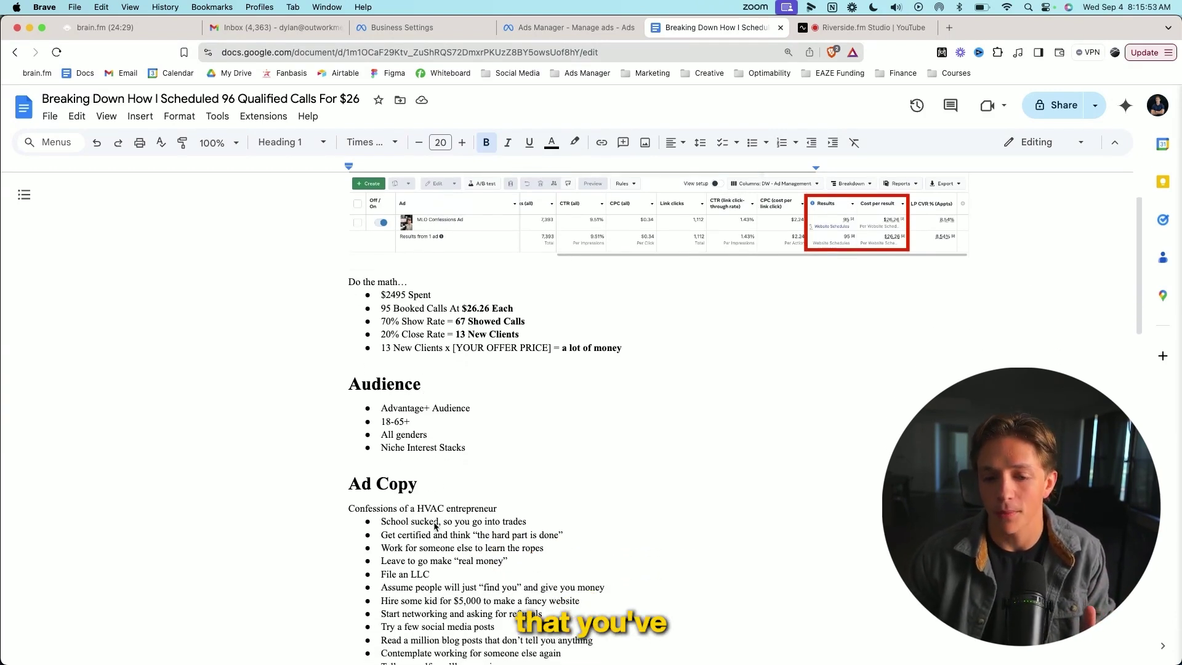
{"action": "scroll", "coordinate": [435, 526], "scroll_direction": "down", "scroll_amount": 2}
{"action": "scroll", "coordinate": [434, 524], "scroll_direction": "down", "scroll_amount": 1}
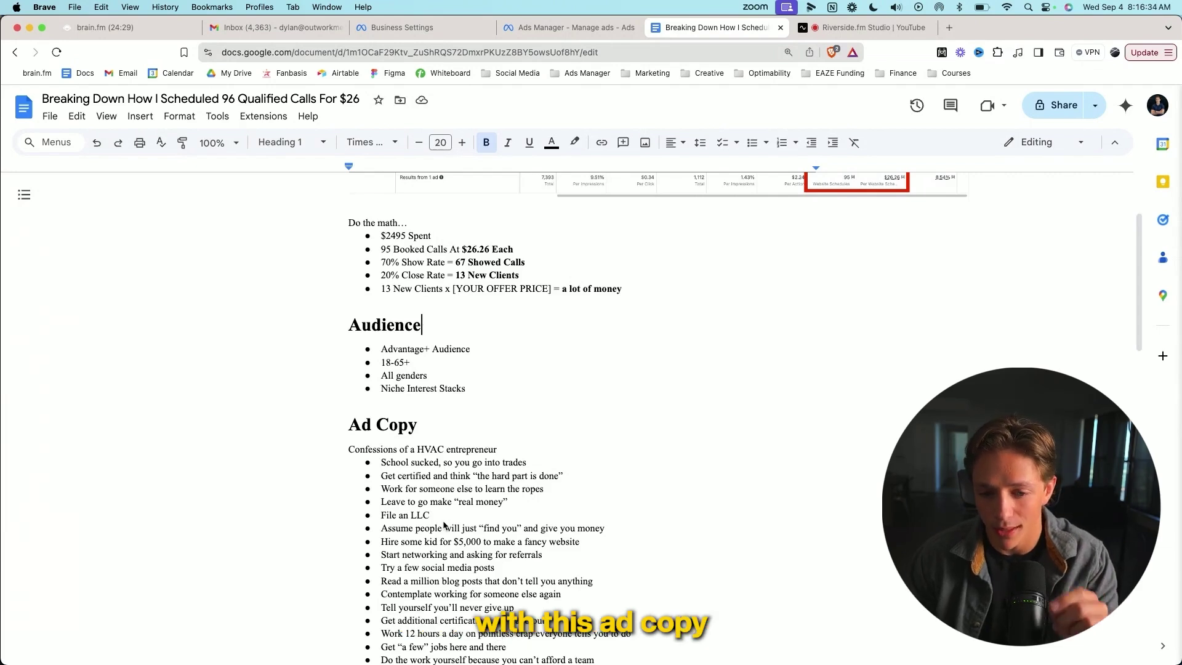
{"action": "scroll", "coordinate": [444, 525], "scroll_direction": "down", "scroll_amount": 5}
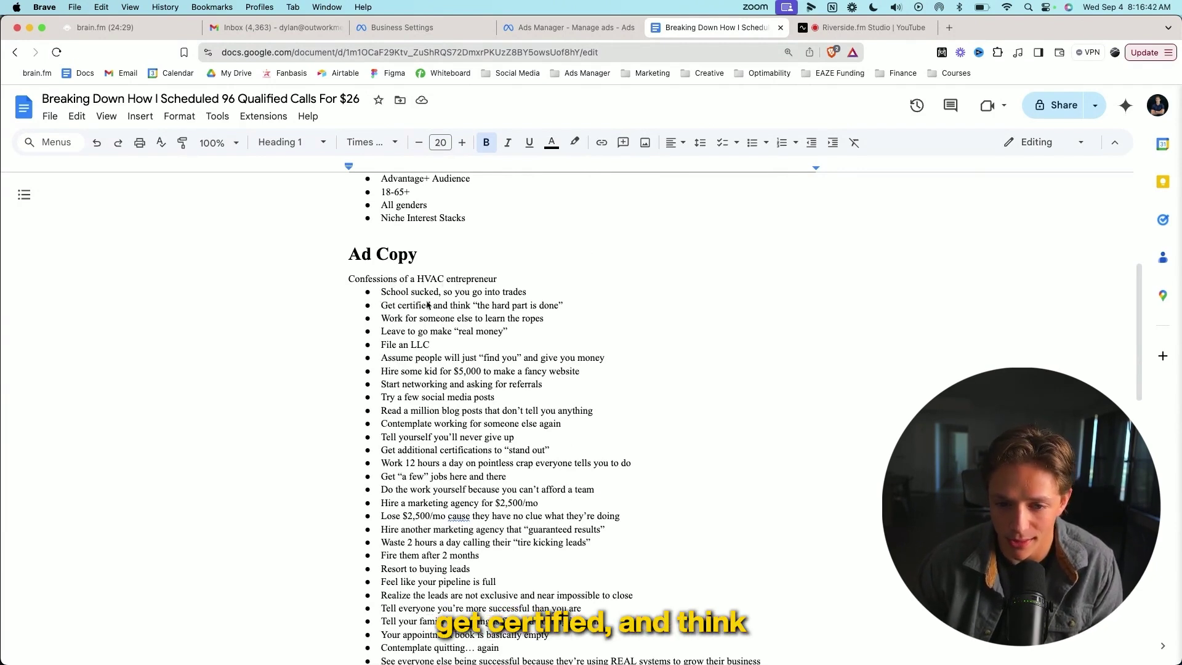
{"action": "scroll", "coordinate": [506, 311], "scroll_direction": "down", "scroll_amount": 1}
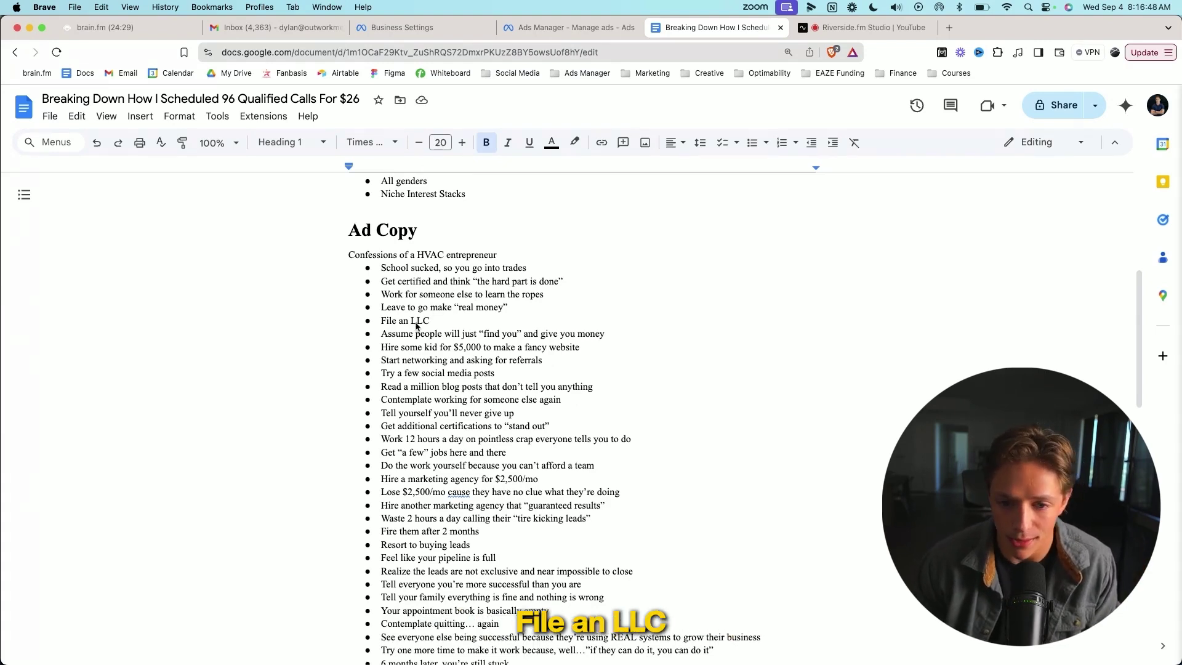
{"action": "scroll", "coordinate": [415, 329], "scroll_direction": "down", "scroll_amount": 1}
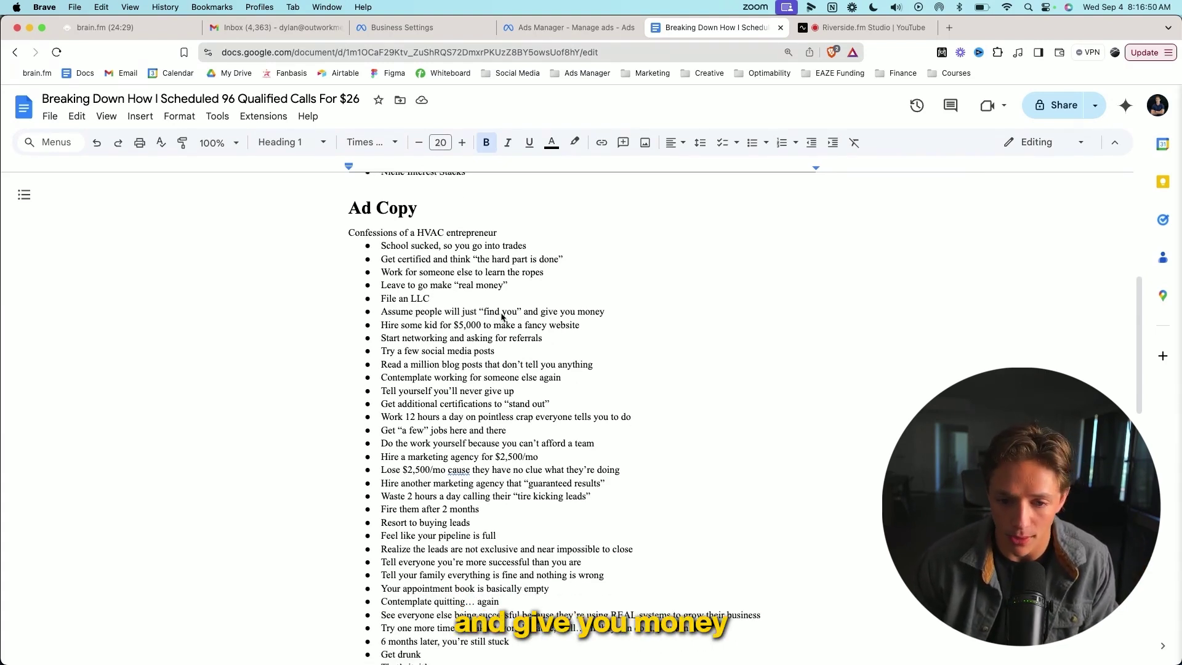
{"action": "scroll", "coordinate": [502, 316], "scroll_direction": "down", "scroll_amount": 1}
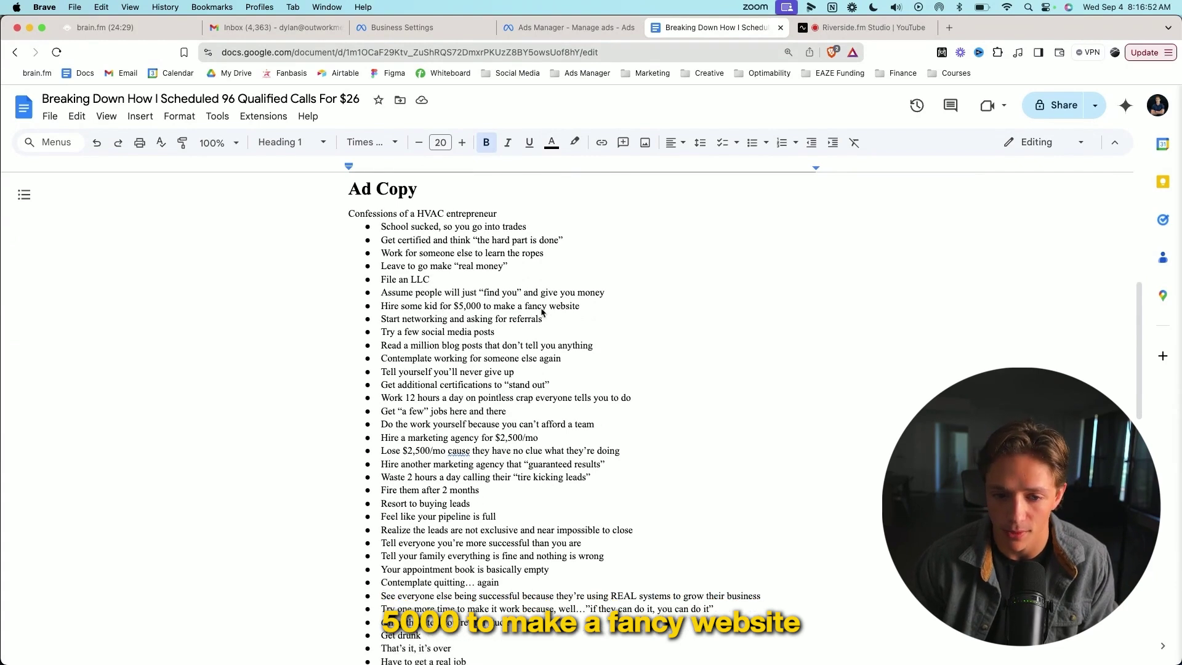
{"action": "scroll", "coordinate": [452, 327], "scroll_direction": "down", "scroll_amount": 1}
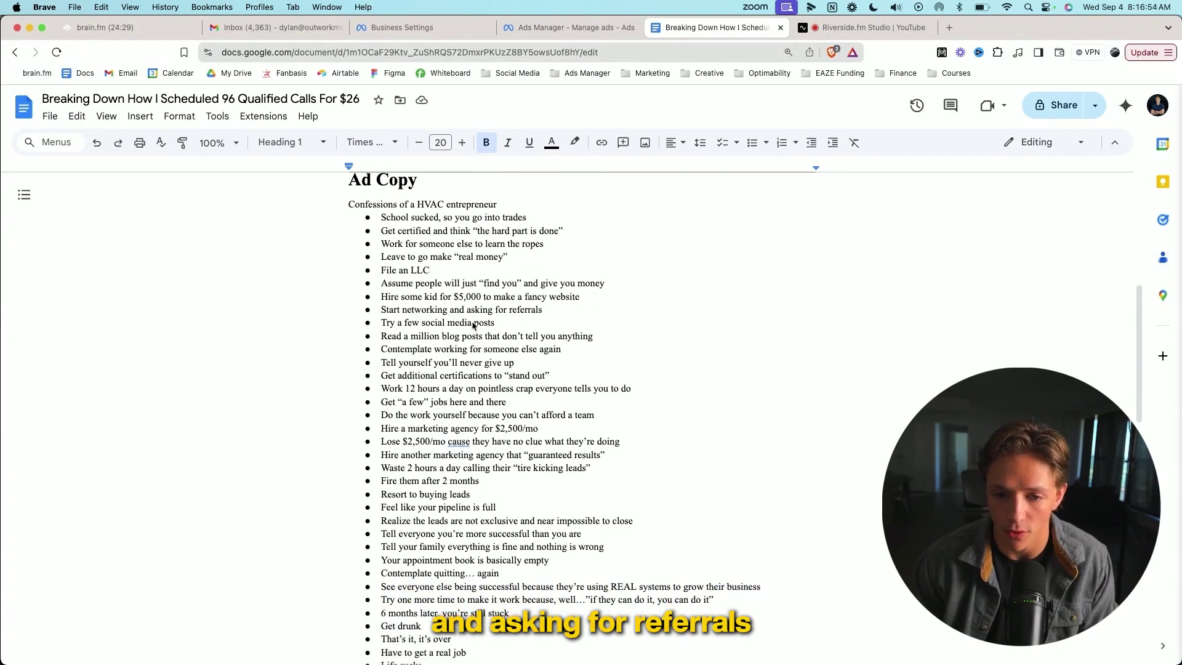
{"action": "scroll", "coordinate": [493, 317], "scroll_direction": "down", "scroll_amount": 1}
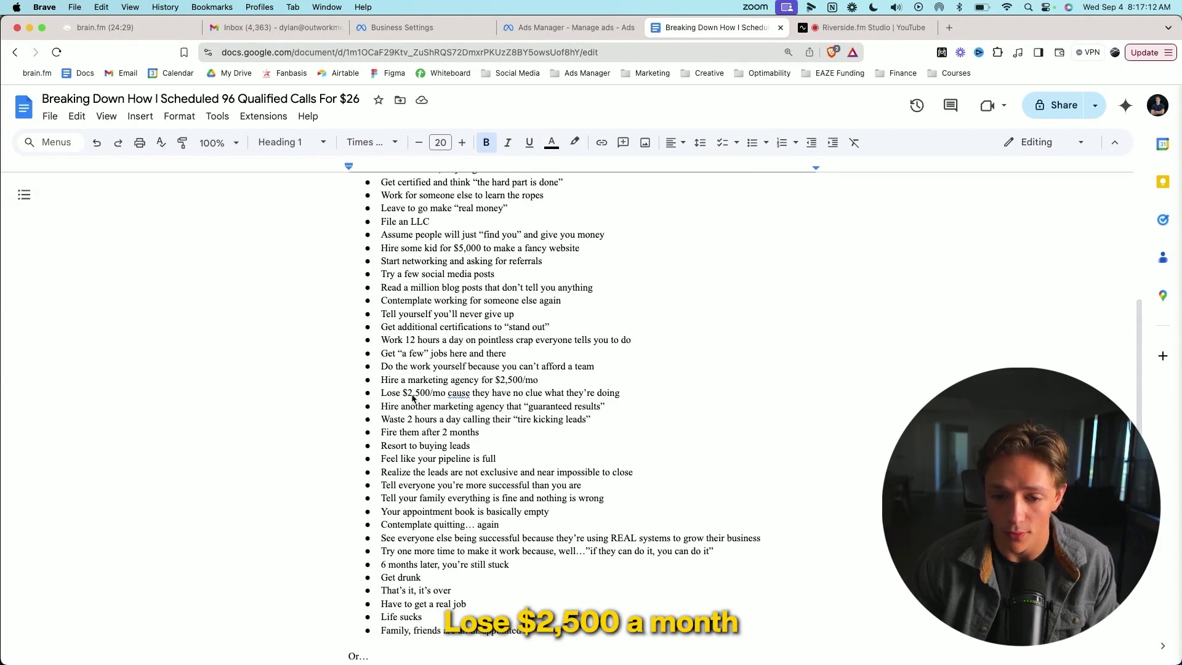
{"action": "scroll", "coordinate": [479, 396], "scroll_direction": "down", "scroll_amount": 2}
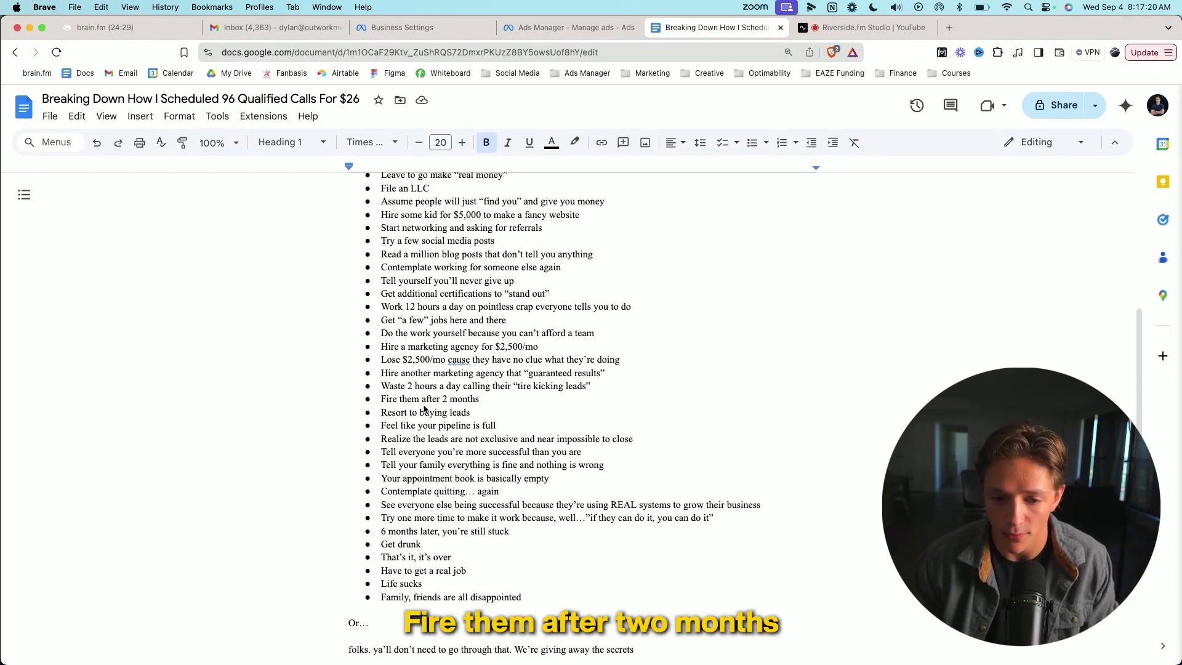
{"action": "scroll", "coordinate": [463, 408], "scroll_direction": "down", "scroll_amount": 2}
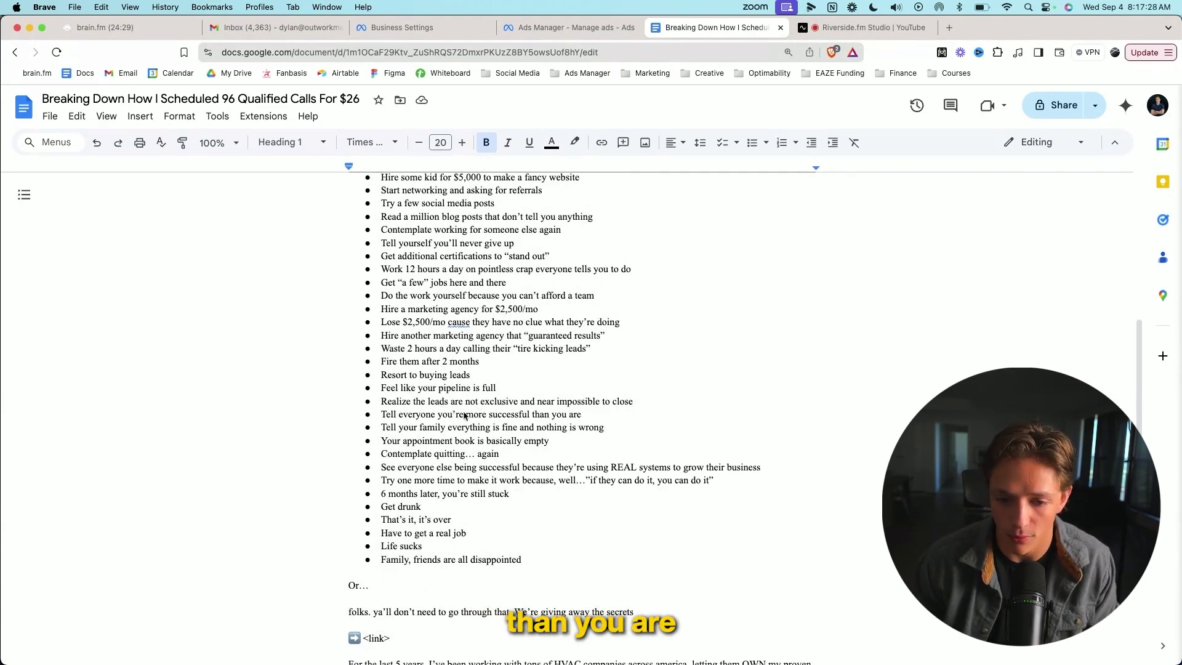
{"action": "scroll", "coordinate": [466, 415], "scroll_direction": "down", "scroll_amount": 1}
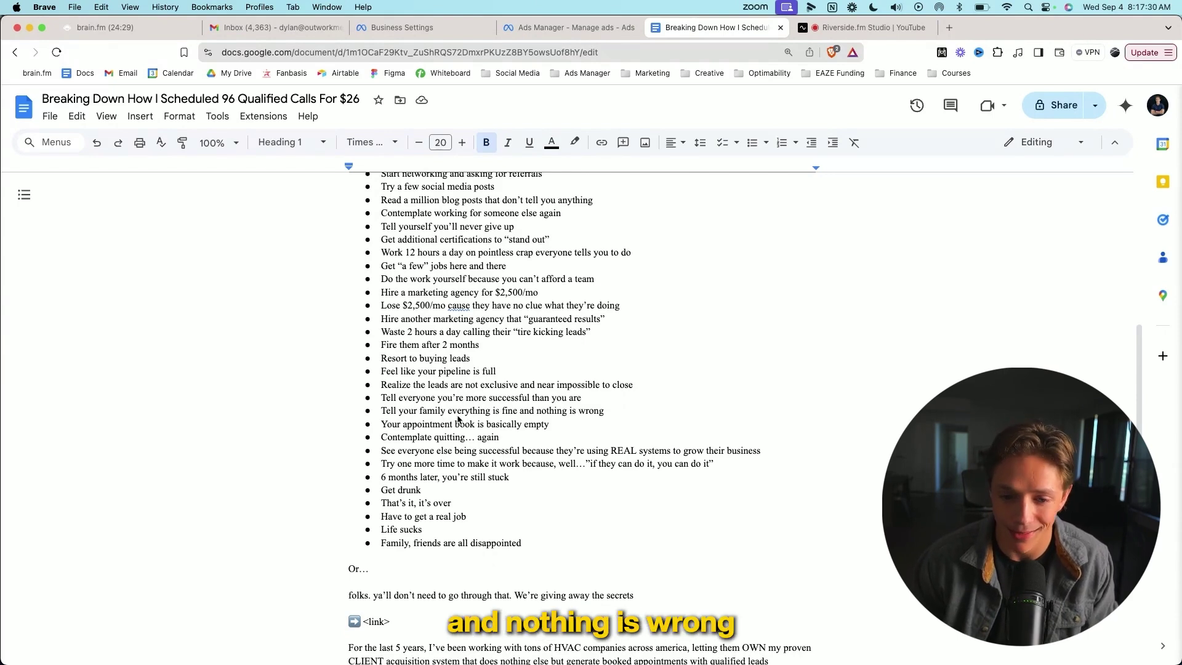
{"action": "scroll", "coordinate": [443, 415], "scroll_direction": "down", "scroll_amount": 1}
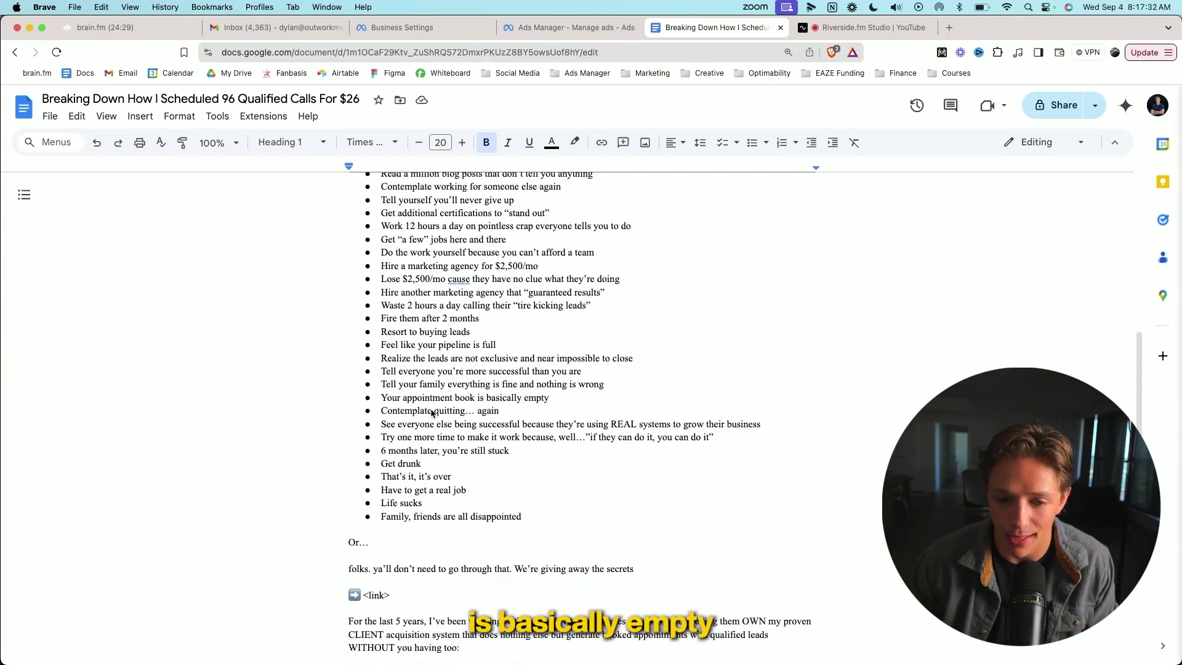
{"action": "scroll", "coordinate": [431, 415], "scroll_direction": "down", "scroll_amount": 1}
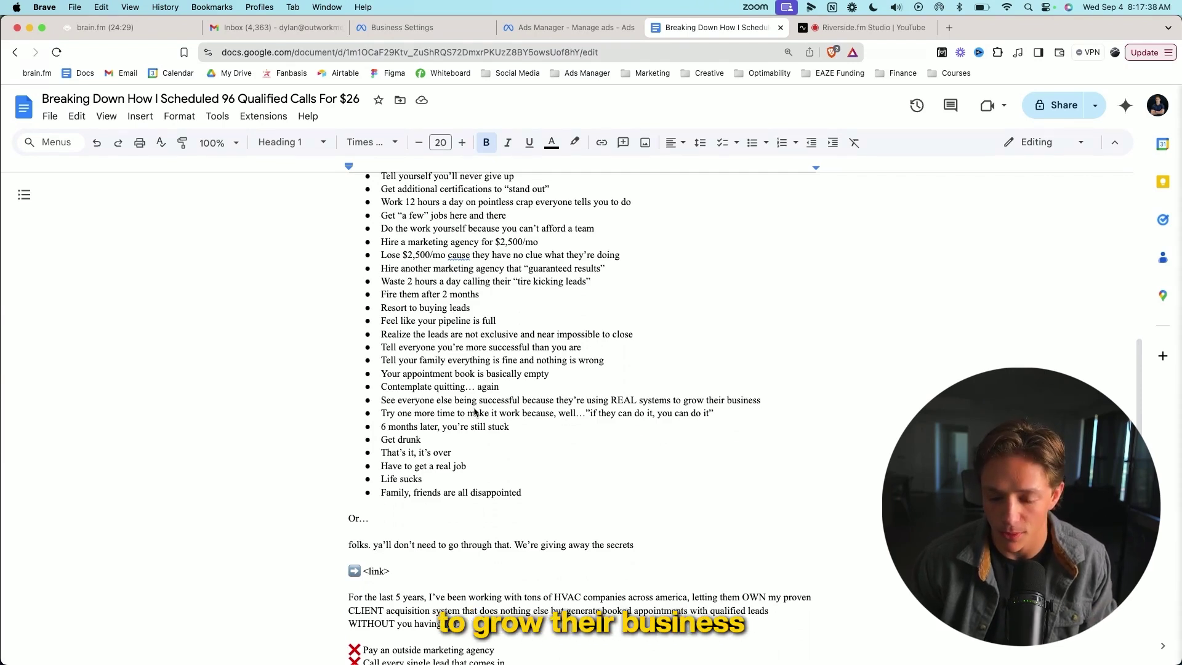
{"action": "scroll", "coordinate": [473, 413], "scroll_direction": "down", "scroll_amount": 1}
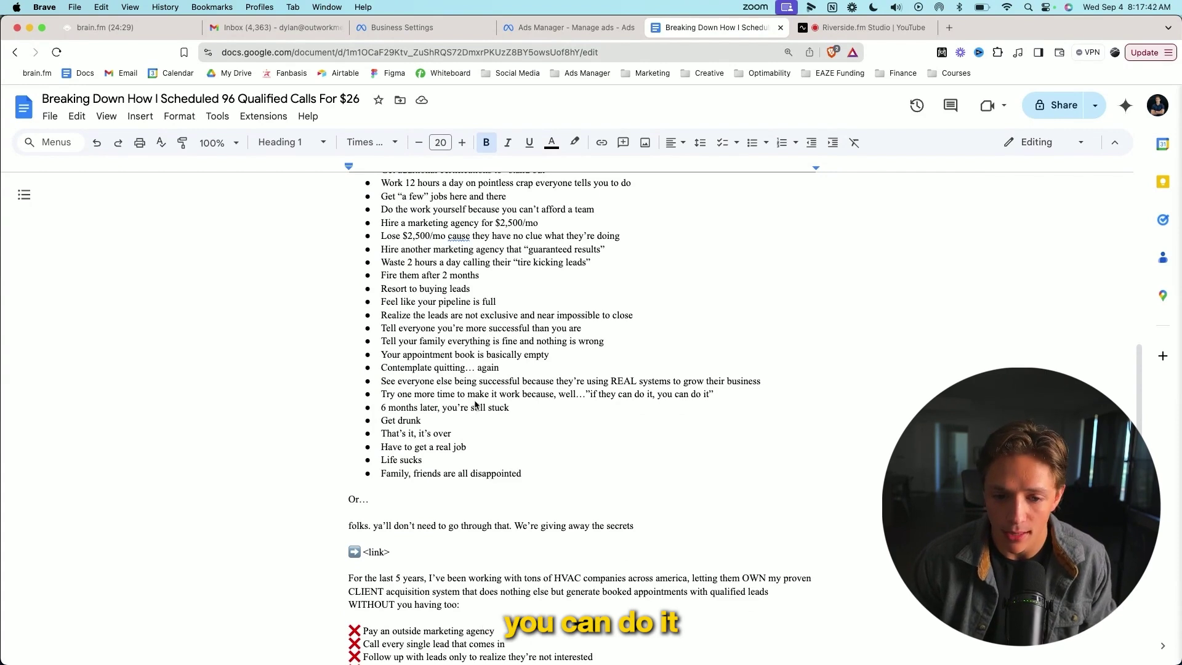
{"action": "scroll", "coordinate": [473, 406], "scroll_direction": "down", "scroll_amount": 1}
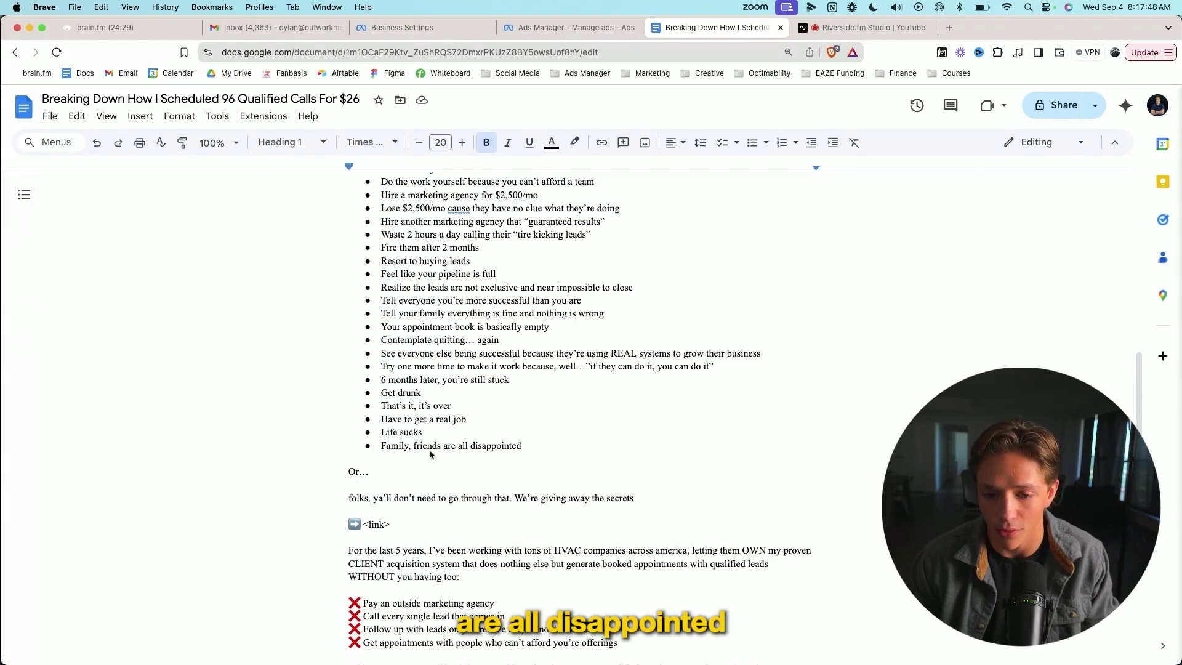
{"action": "scroll", "coordinate": [467, 450], "scroll_direction": "up", "scroll_amount": 4}
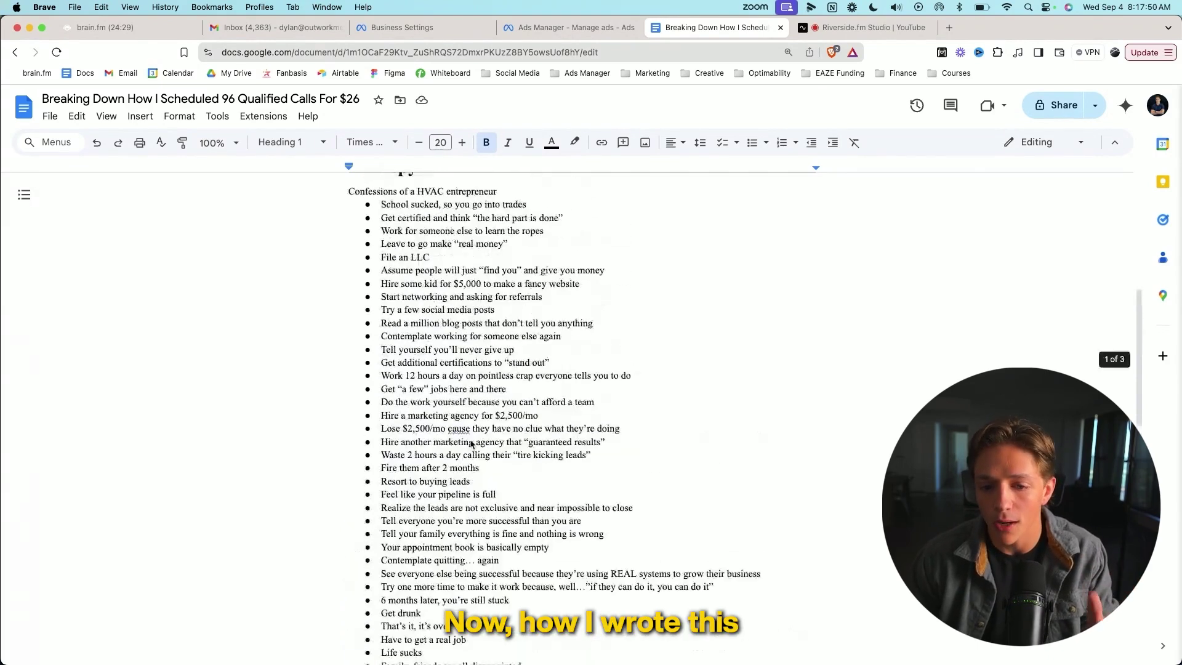
{"action": "scroll", "coordinate": [466, 443], "scroll_direction": "up", "scroll_amount": 4}
{"action": "scroll", "coordinate": [470, 437], "scroll_direction": "up", "scroll_amount": 2}
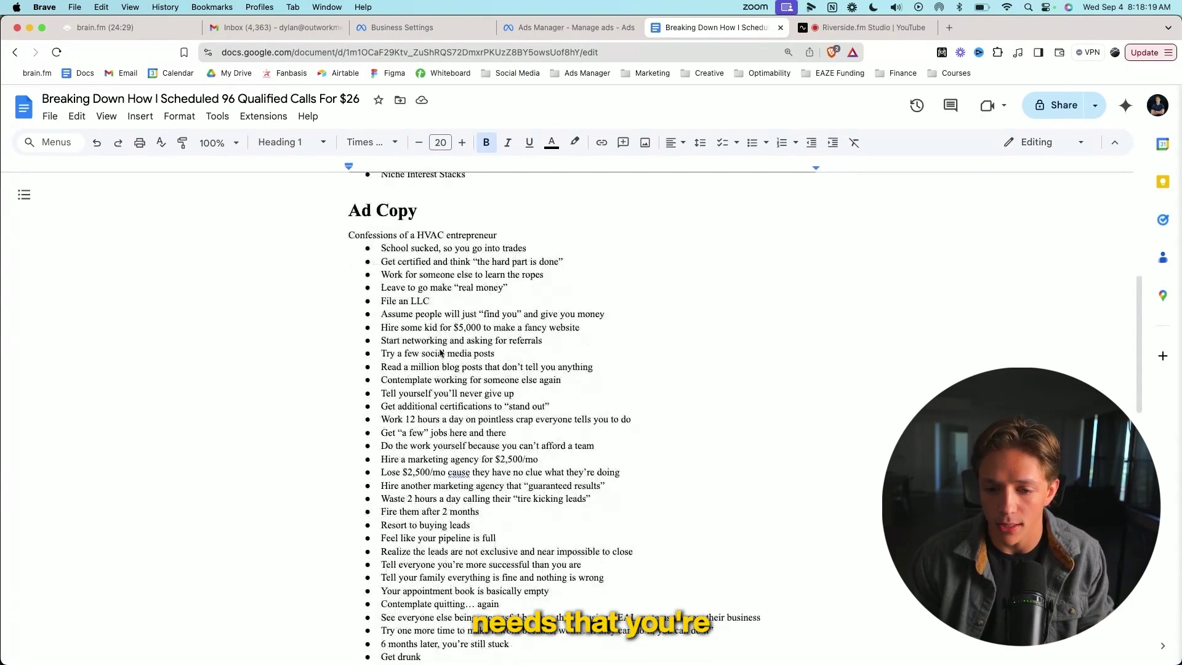
{"action": "scroll", "coordinate": [443, 355], "scroll_direction": "down", "scroll_amount": 3}
{"action": "scroll", "coordinate": [443, 356], "scroll_direction": "down", "scroll_amount": 2}
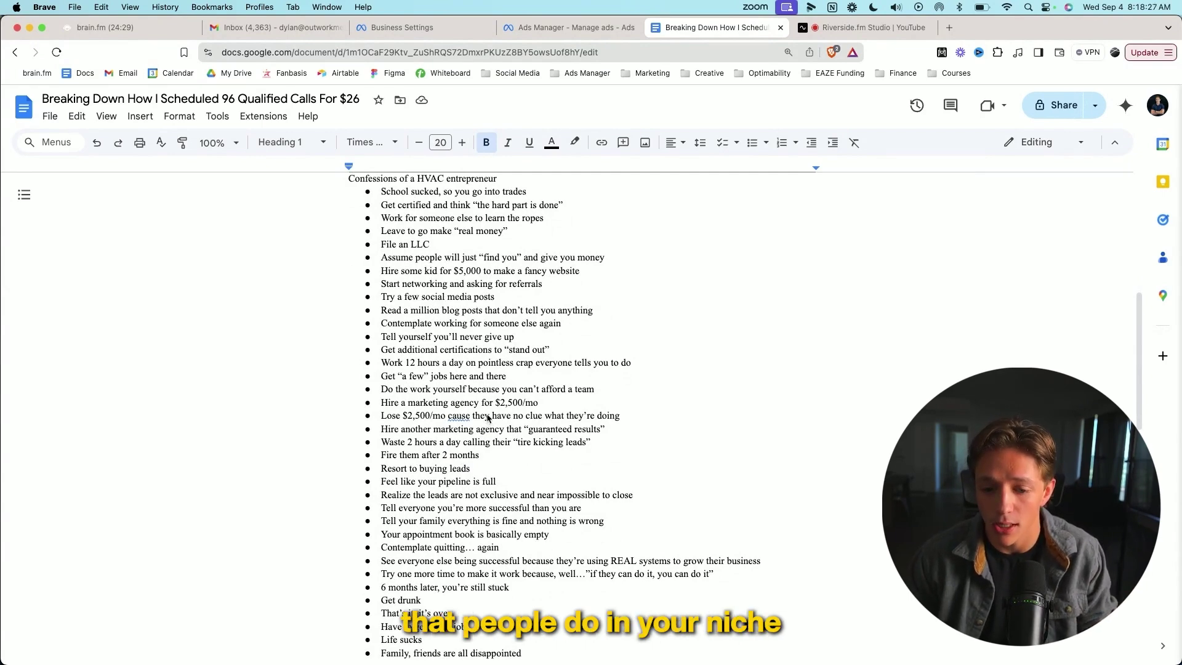
{"action": "scroll", "coordinate": [490, 416], "scroll_direction": "down", "scroll_amount": 3}
{"action": "scroll", "coordinate": [480, 434], "scroll_direction": "down", "scroll_amount": 3}
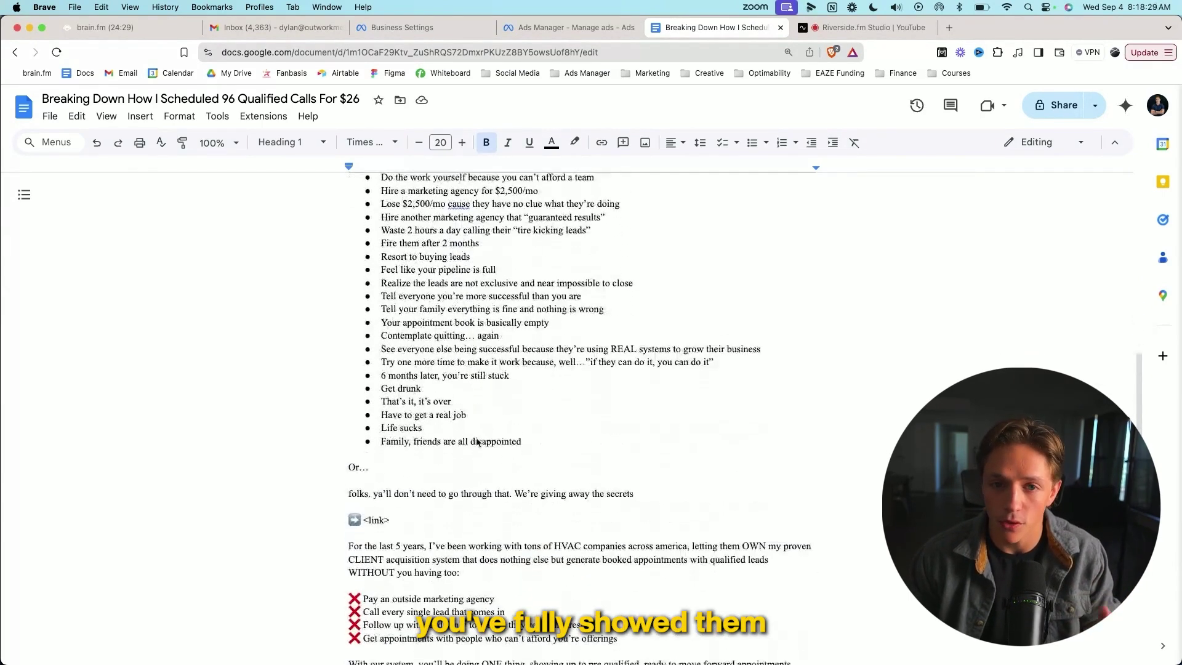
{"action": "scroll", "coordinate": [477, 442], "scroll_direction": "down", "scroll_amount": 1}
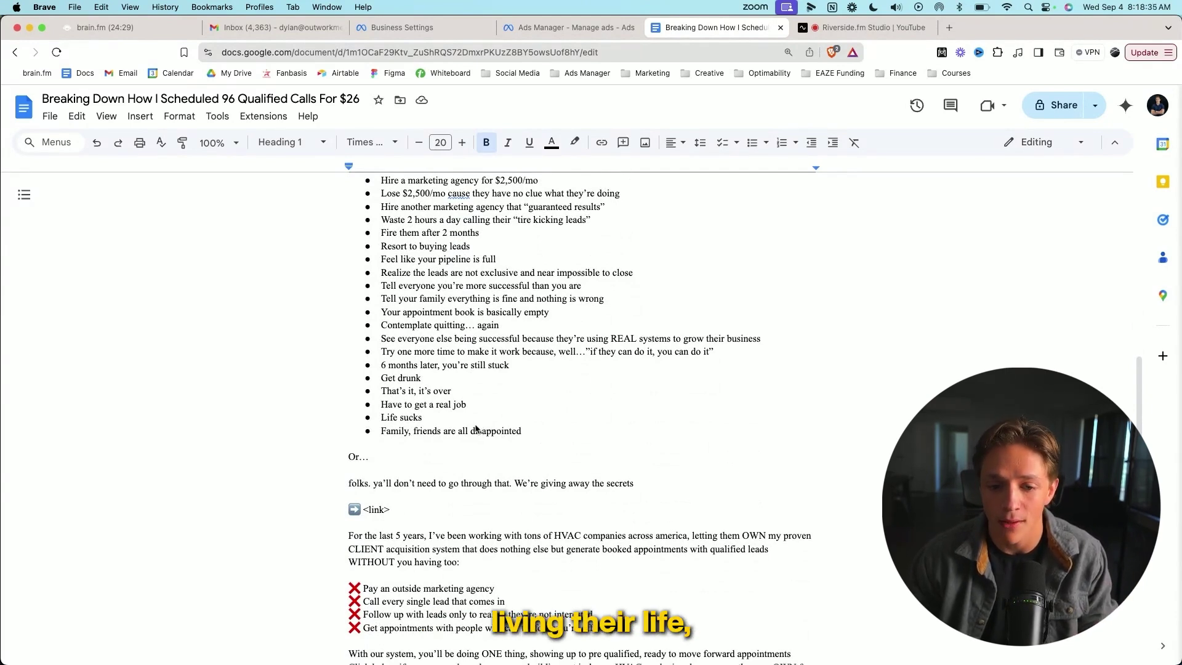
{"action": "scroll", "coordinate": [480, 430], "scroll_direction": "down", "scroll_amount": 2}
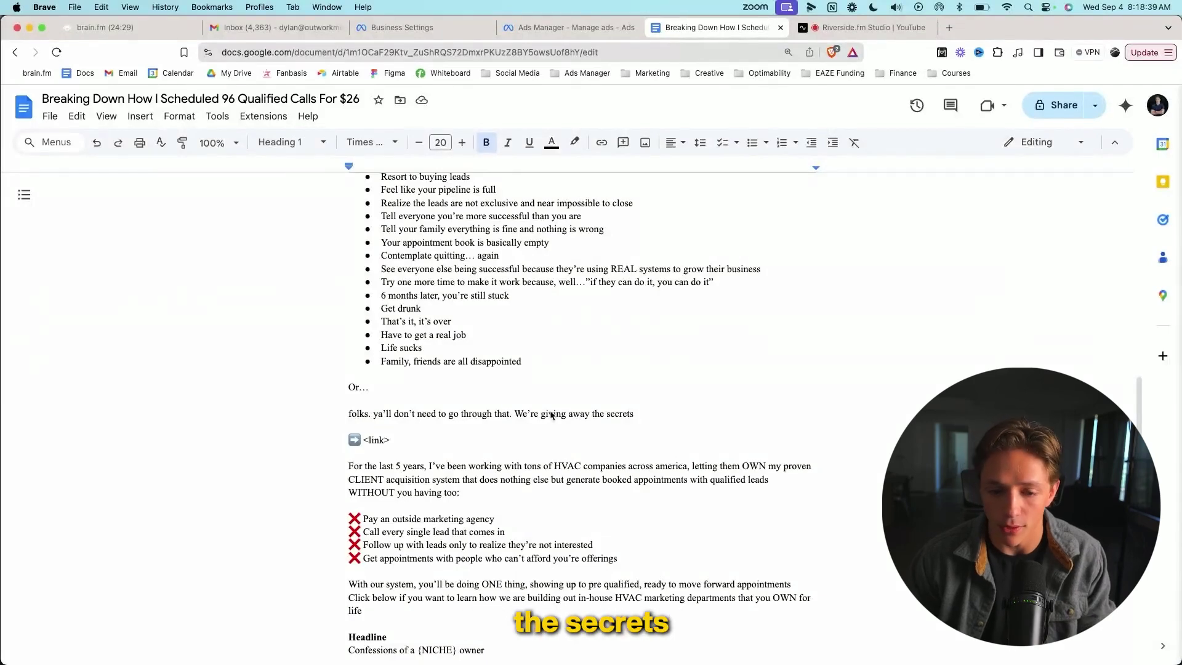
{"action": "scroll", "coordinate": [375, 441], "scroll_direction": "down", "scroll_amount": 3}
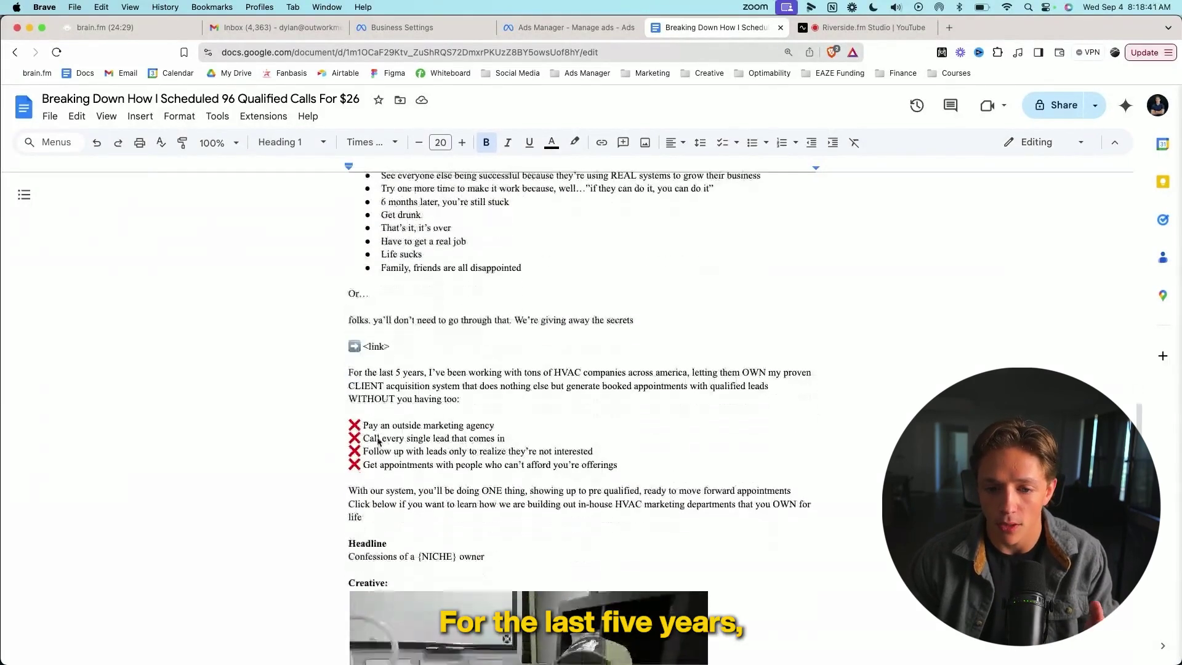
{"action": "scroll", "coordinate": [379, 382], "scroll_direction": "up", "scroll_amount": 1}
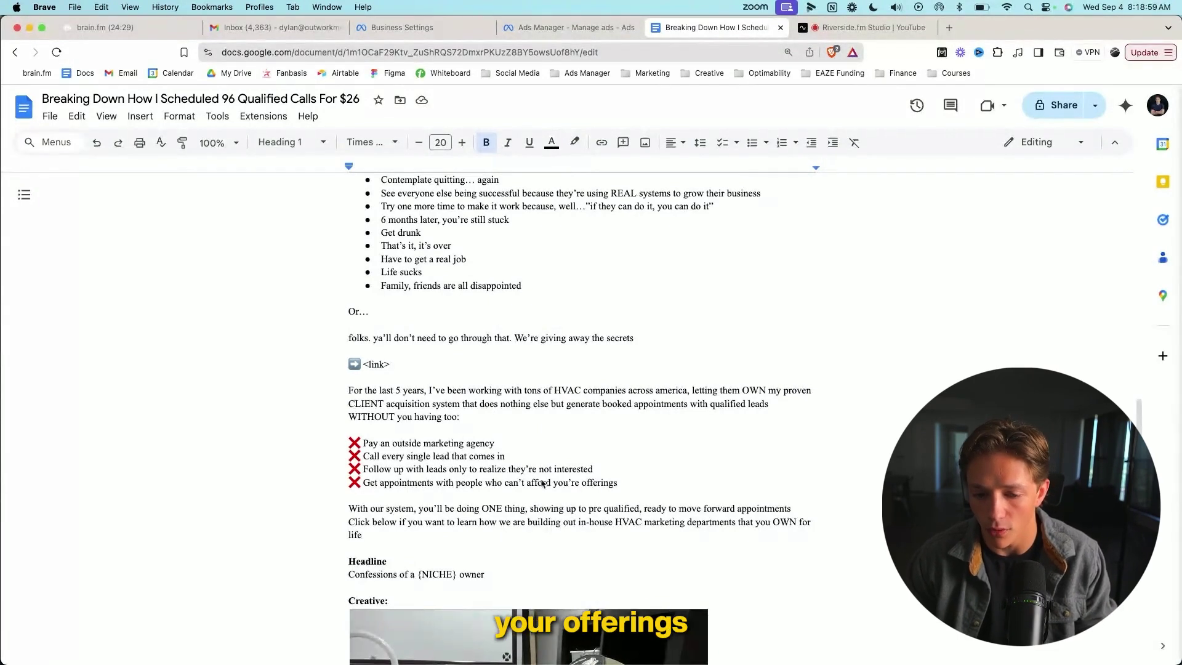
{"action": "scroll", "coordinate": [554, 482], "scroll_direction": "down", "scroll_amount": 1}
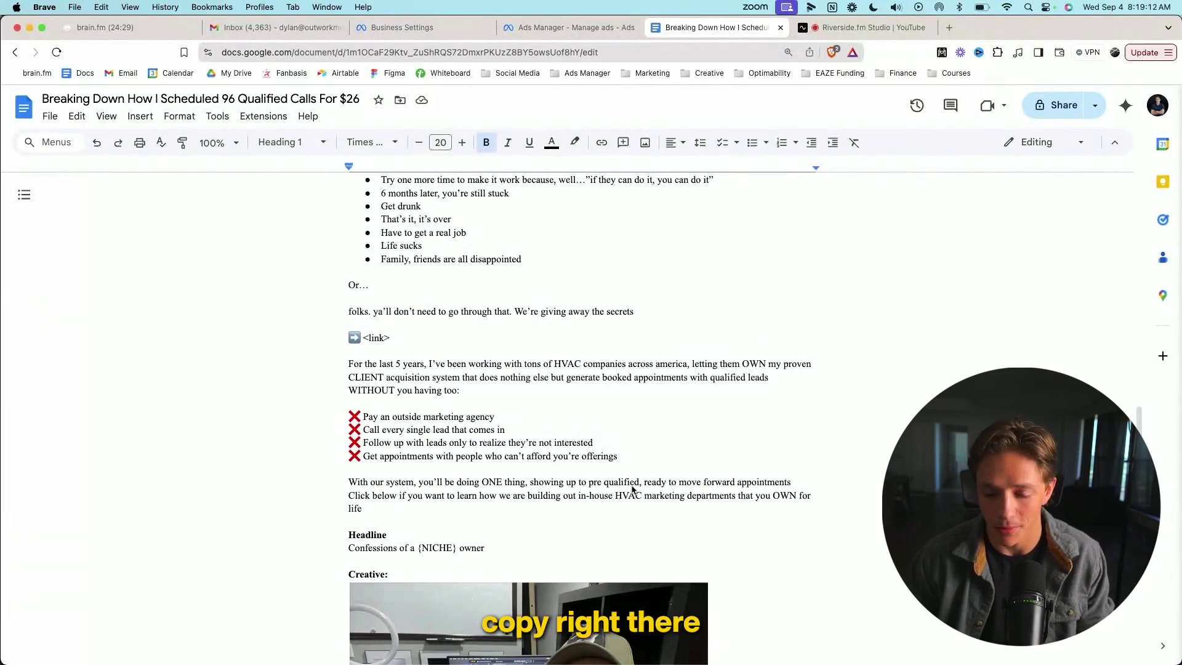
{"action": "scroll", "coordinate": [605, 475], "scroll_direction": "down", "scroll_amount": 3}
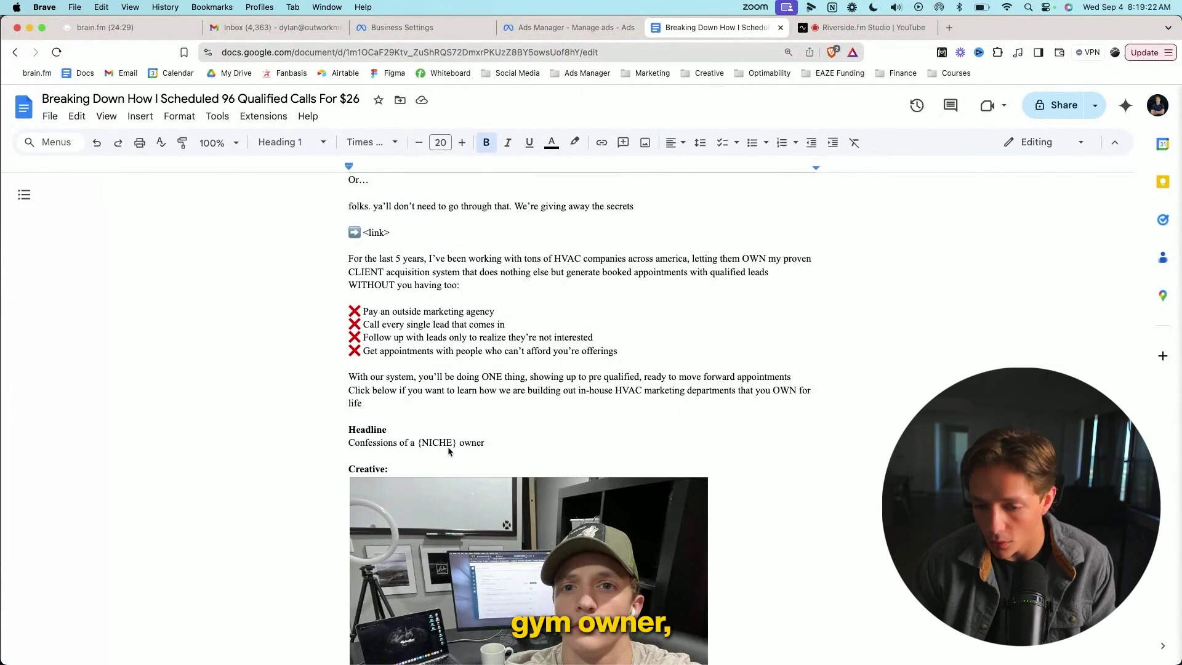
{"action": "scroll", "coordinate": [454, 444], "scroll_direction": "down", "scroll_amount": 3}
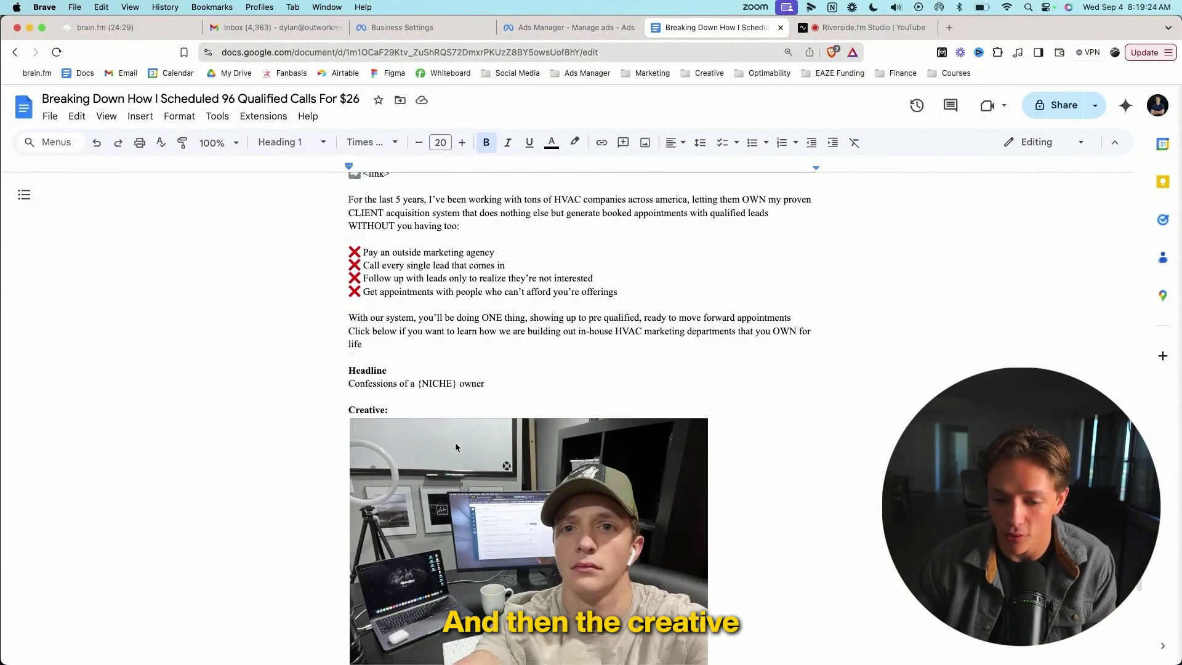
{"action": "scroll", "coordinate": [455, 443], "scroll_direction": "down", "scroll_amount": 2}
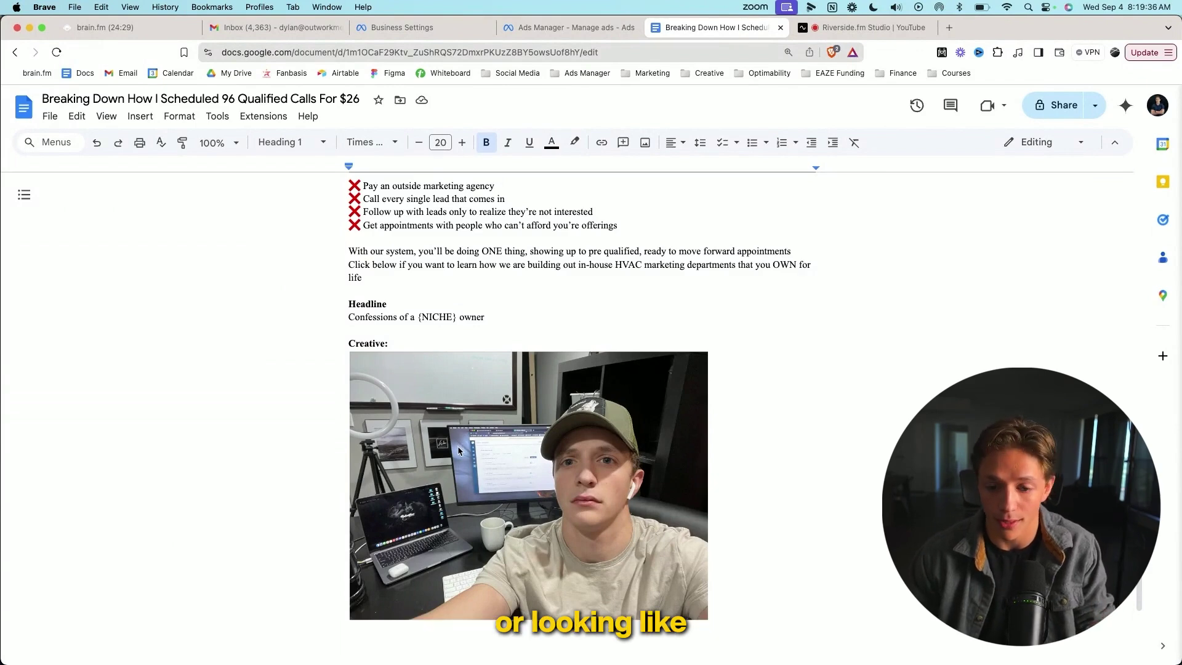
{"action": "scroll", "coordinate": [458, 444], "scroll_direction": "down", "scroll_amount": 1}
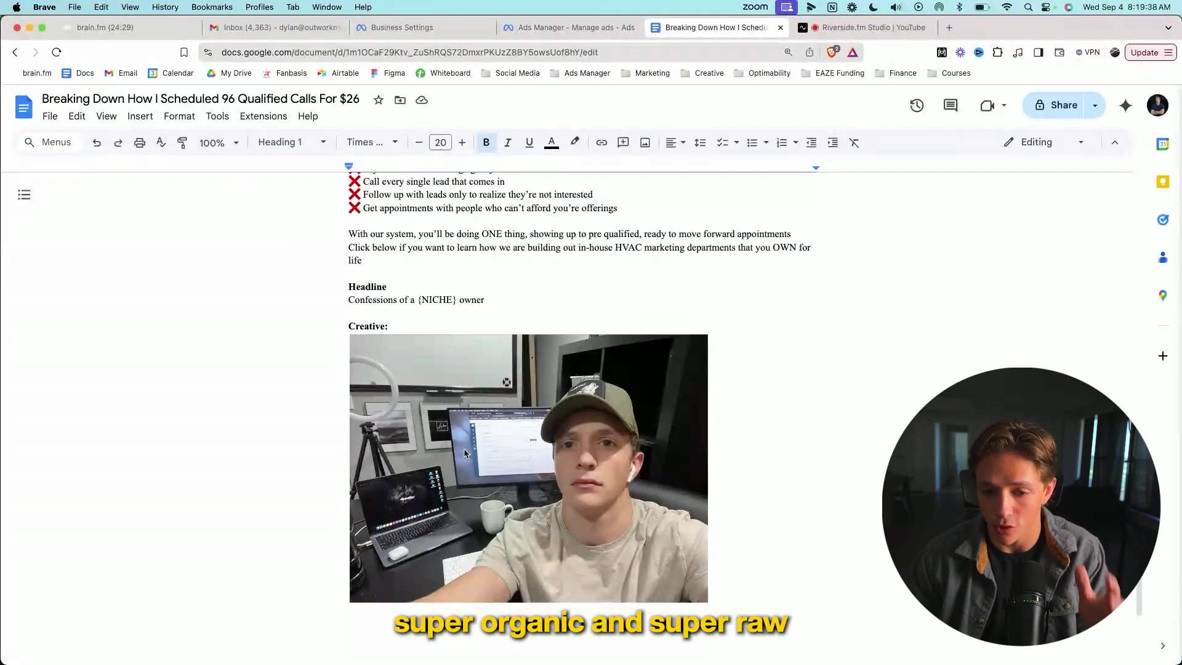
{"action": "scroll", "coordinate": [469, 459], "scroll_direction": "up", "scroll_amount": 1}
{"action": "scroll", "coordinate": [468, 459], "scroll_direction": "up", "scroll_amount": 2}
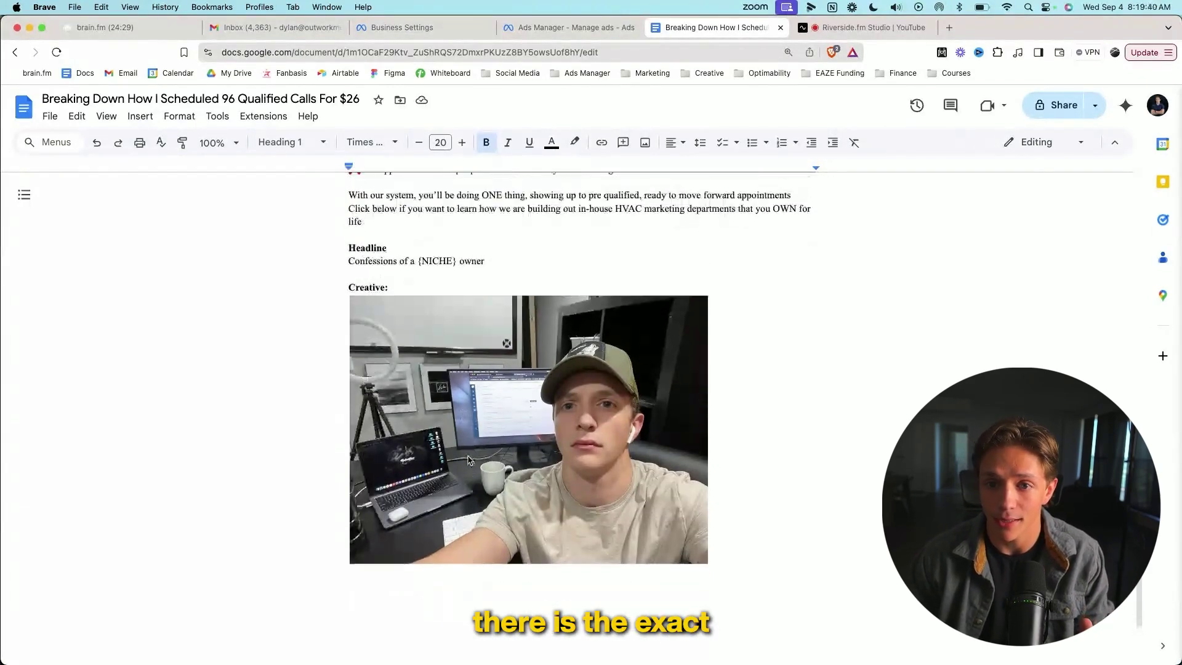
{"action": "scroll", "coordinate": [485, 440], "scroll_direction": "up", "scroll_amount": 3}
Check the ad's 95 schedules in Ads Manager, then return to the breakdown document.
{"action": "left_click", "coordinate": [563, 27]}
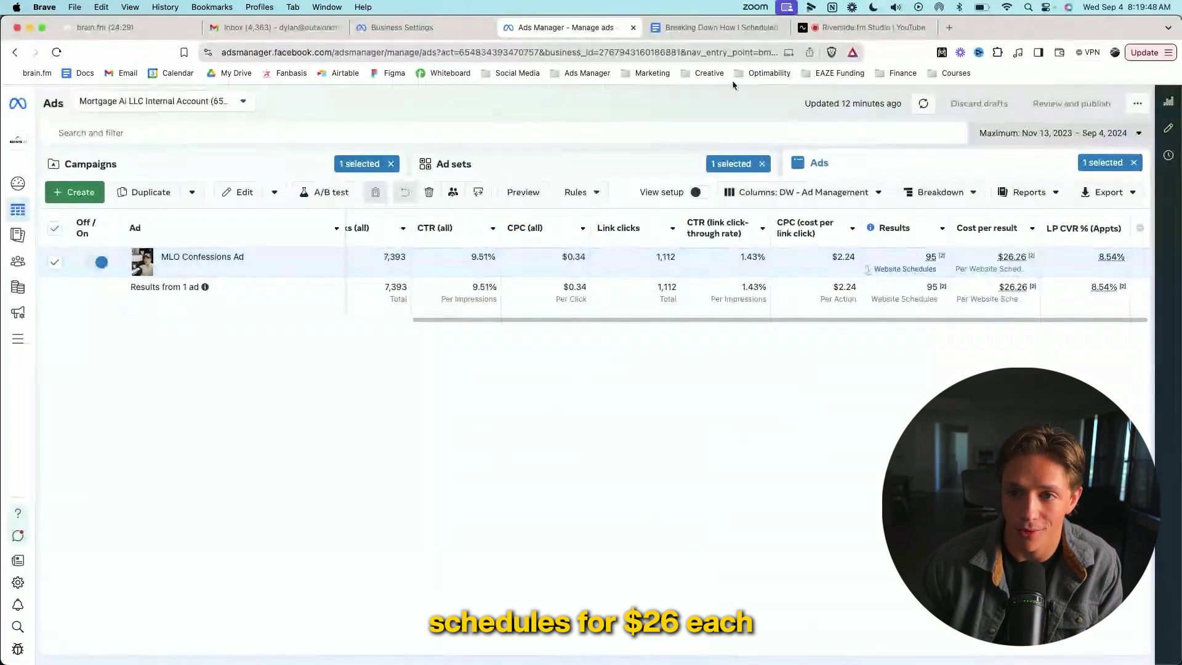
{"action": "left_click", "coordinate": [715, 27]}
{"action": "scroll", "coordinate": [642, 327], "scroll_direction": "up", "scroll_amount": 8}
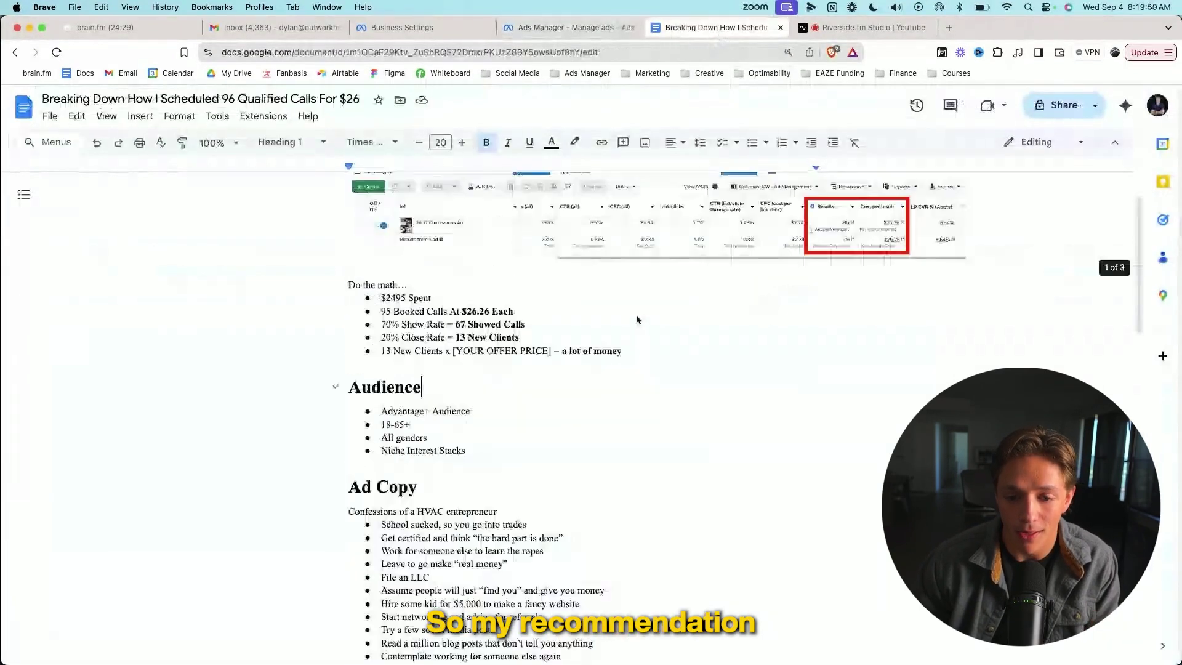
{"action": "scroll", "coordinate": [608, 358], "scroll_direction": "up", "scroll_amount": 4}
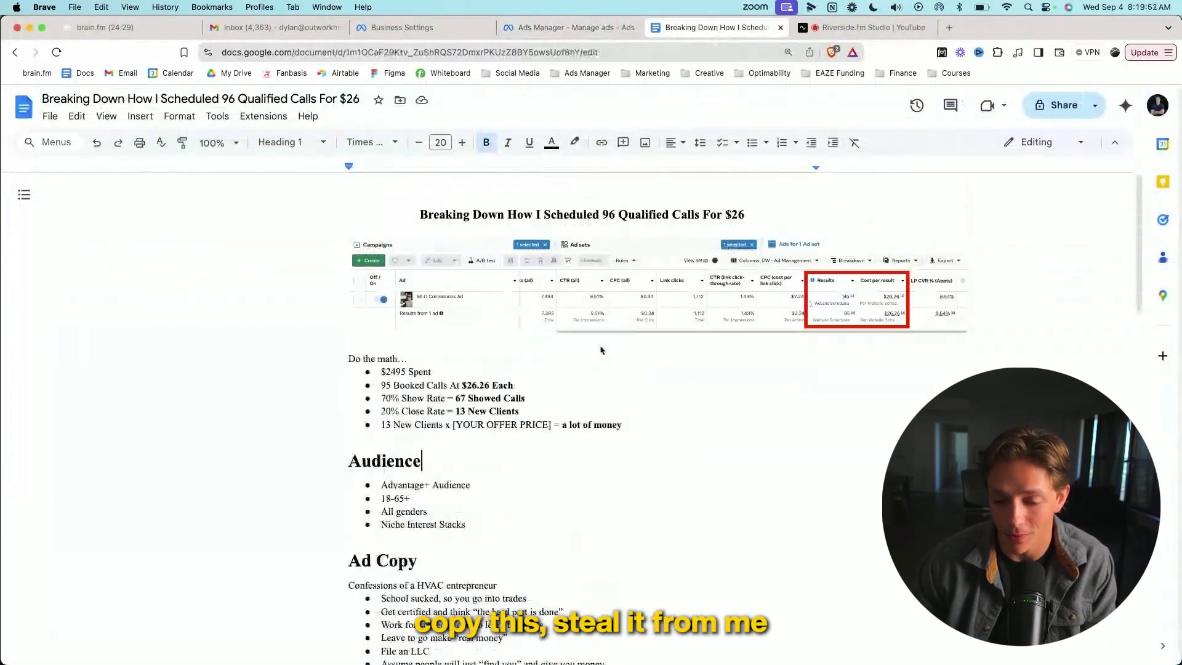
{"action": "scroll", "coordinate": [608, 358], "scroll_direction": "down", "scroll_amount": 3}
{"action": "scroll", "coordinate": [606, 355], "scroll_direction": "down", "scroll_amount": 2}
{"action": "scroll", "coordinate": [605, 356], "scroll_direction": "up", "scroll_amount": 3}
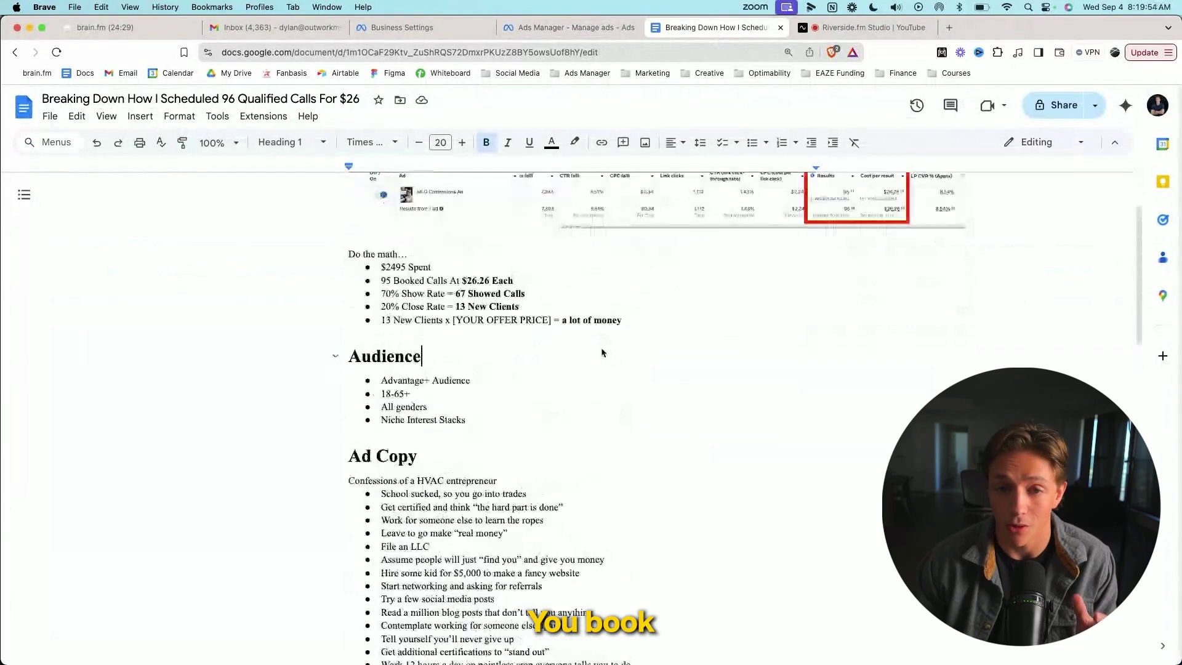